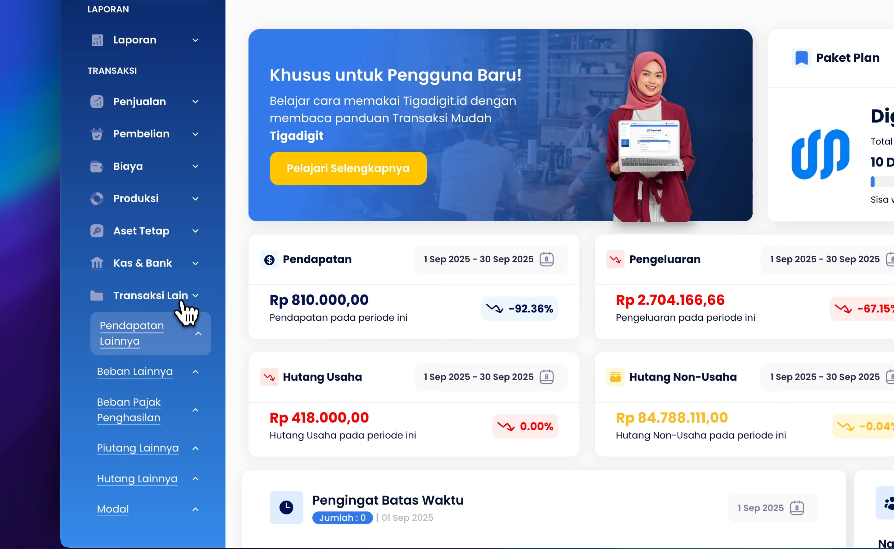
Open the Penyesuaian PPN Masukan history from the Hutang PPN group of Transaksi Lain
scroll(186, 332, "down", 4)
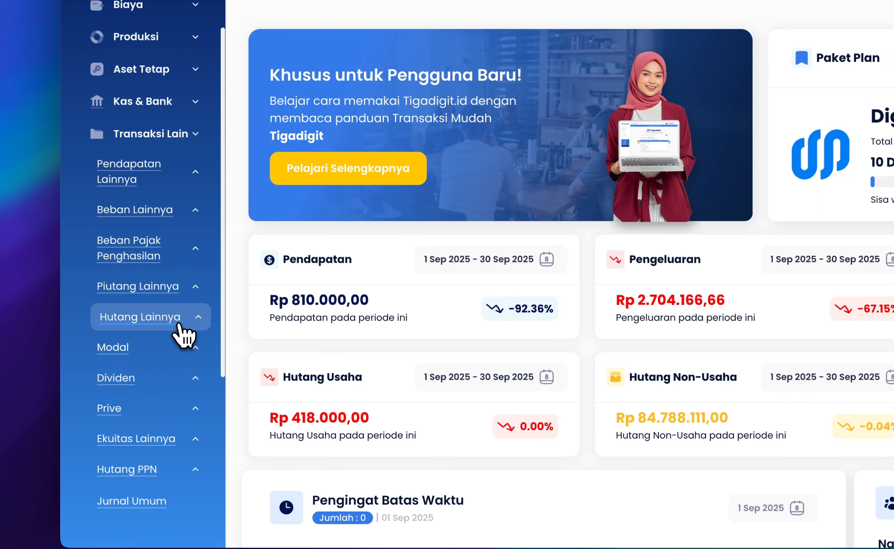
scroll(180, 332, "down", 1)
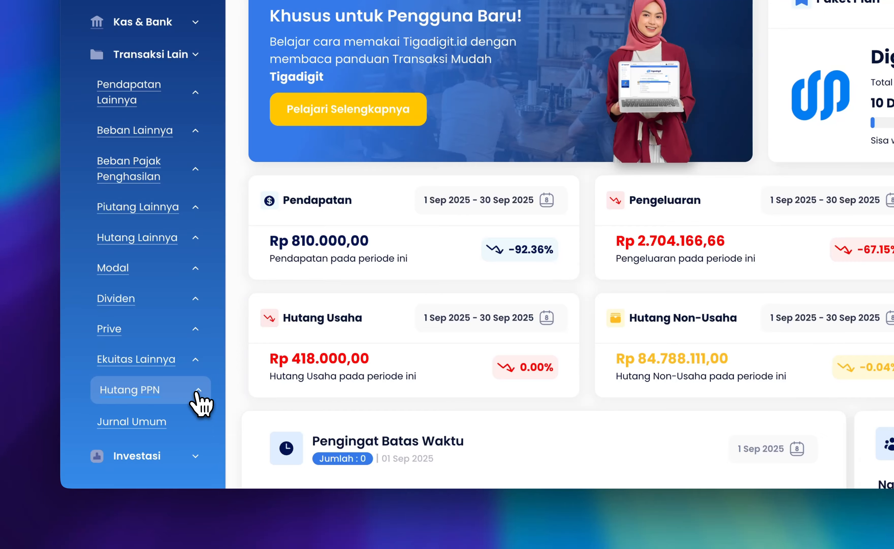
left_click(197, 399)
scroll(198, 398, "down", 4)
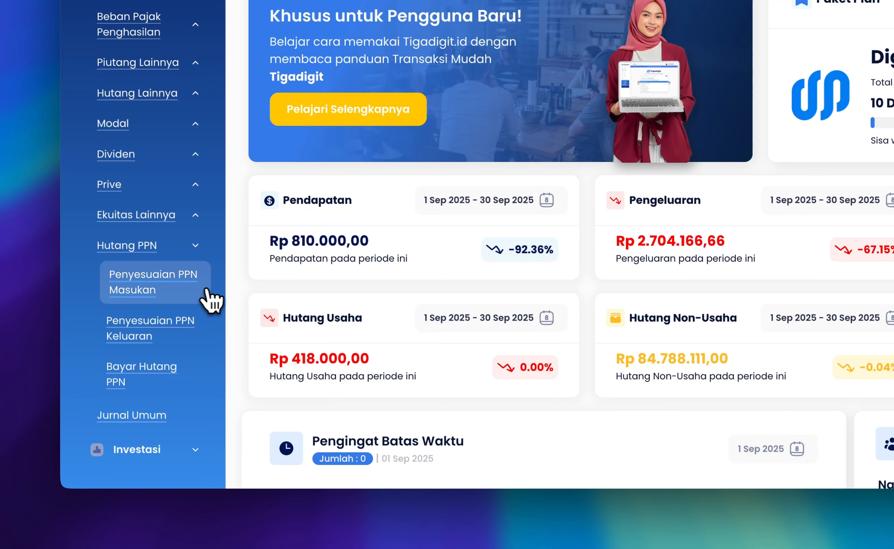
left_click(172, 294)
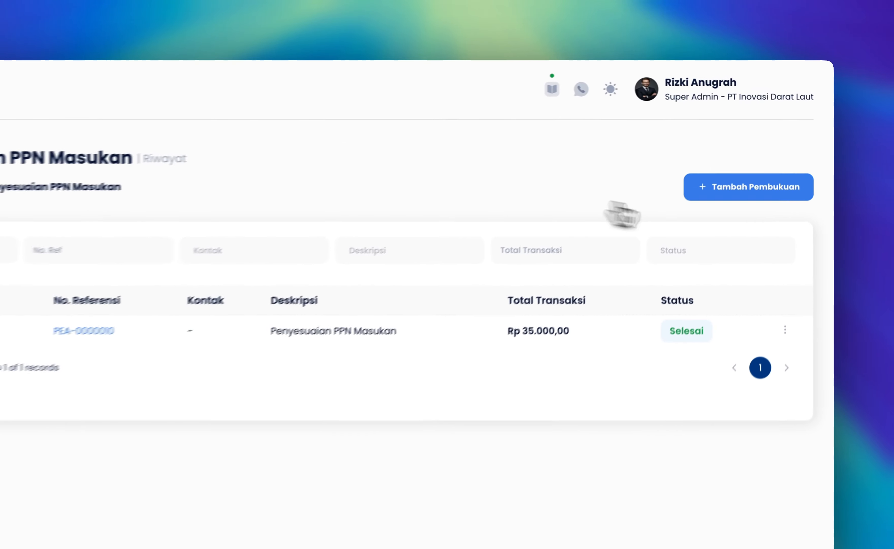
Start a new Penyesuaian PPN Masukan entry and assign the employee from PT Inovasi Darat Laut as its maker
left_click(728, 214)
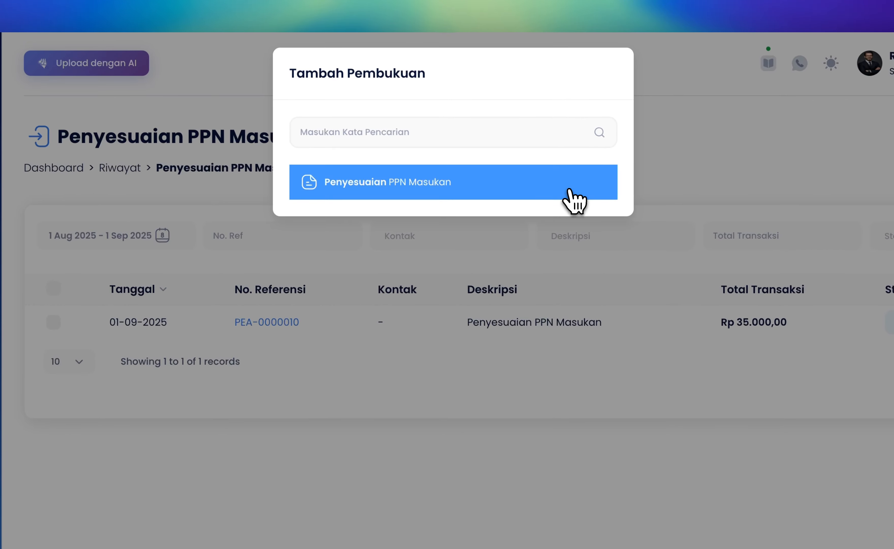
left_click(569, 193)
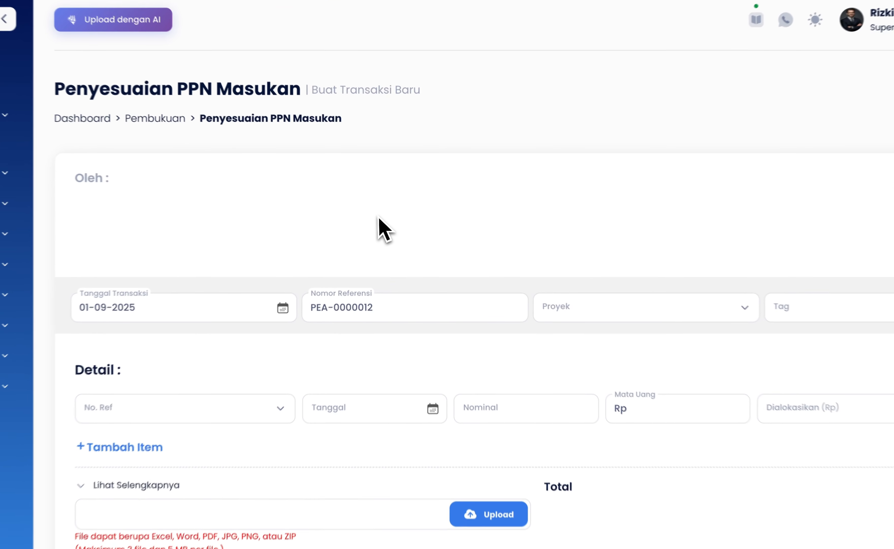
left_click(386, 216)
left_click(381, 408)
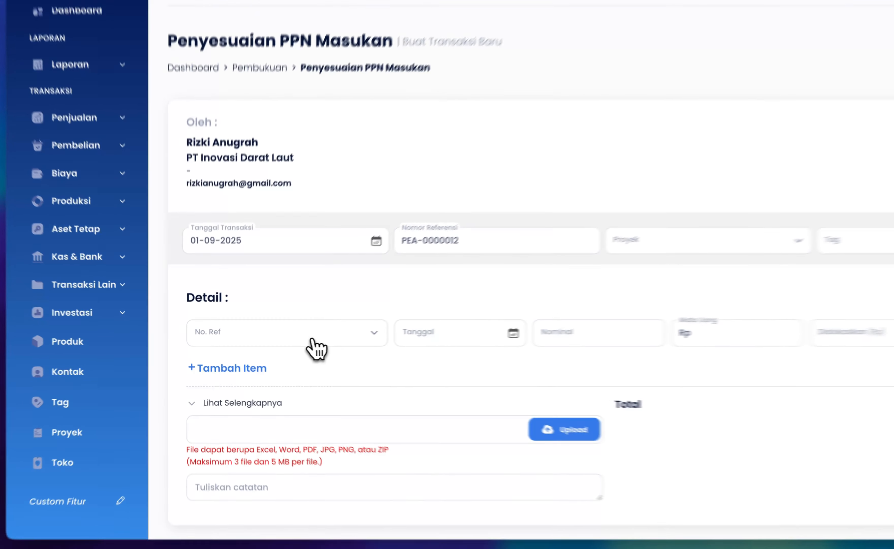
Add detail rows for the purchase references PJ-0000022, PJ-0000019 and PJ-0000021
left_click(311, 341)
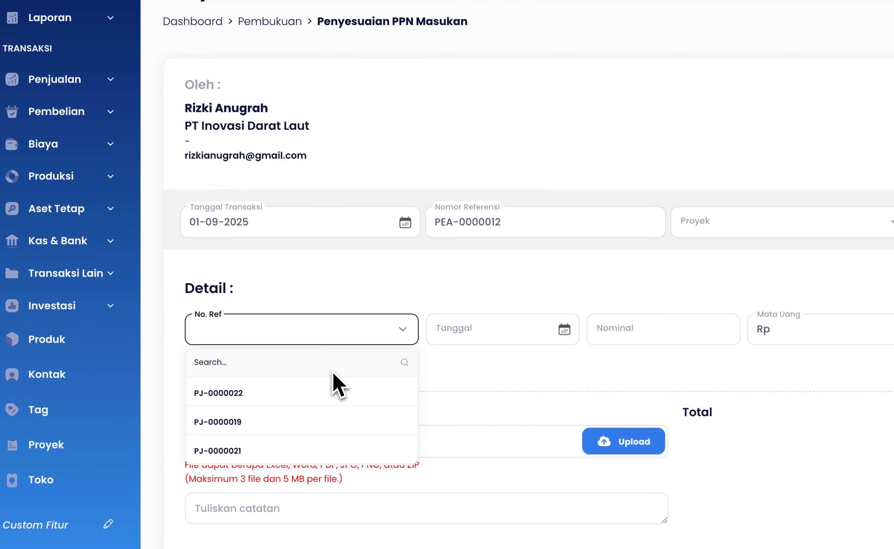
left_click(332, 371)
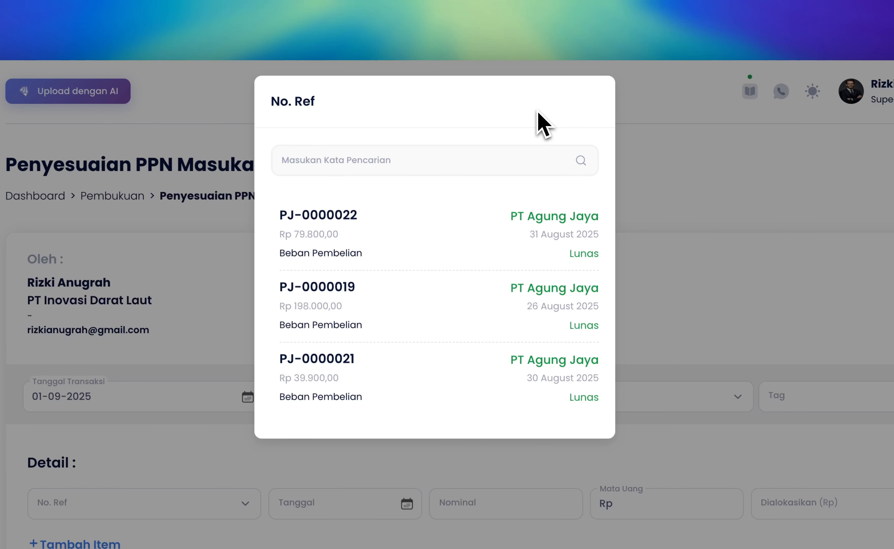
left_click(456, 223)
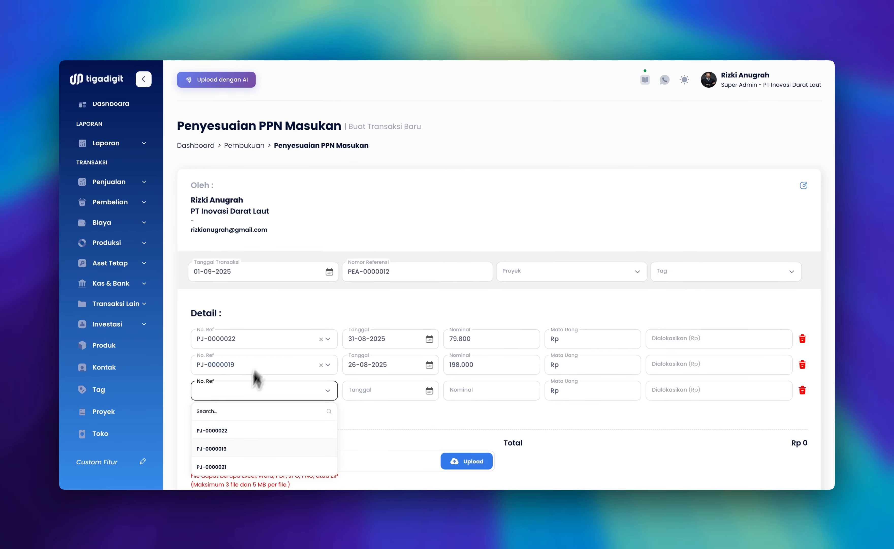
left_click(220, 465)
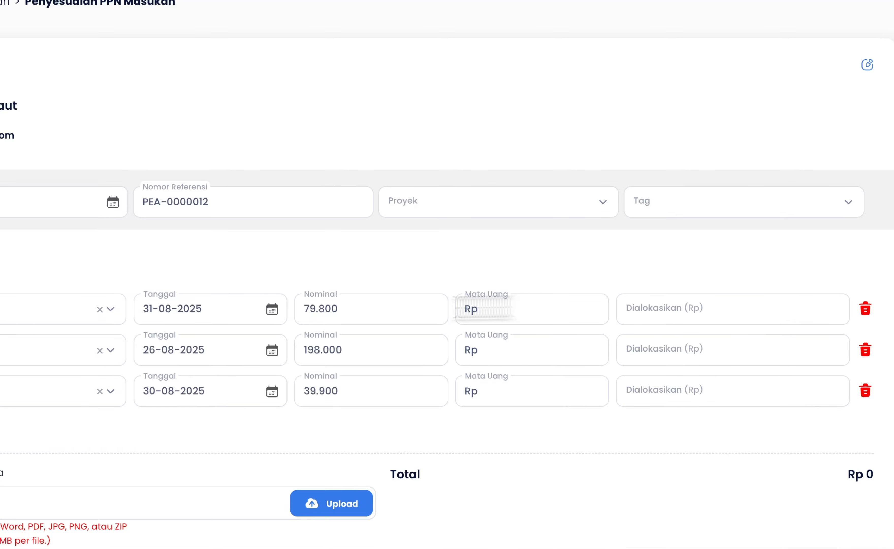
Allocate 79.800, 198.000 and 39.900 to the three purchase rows, matching their nominal amounts, and save the entry
left_click_drag(338, 309, 299, 309)
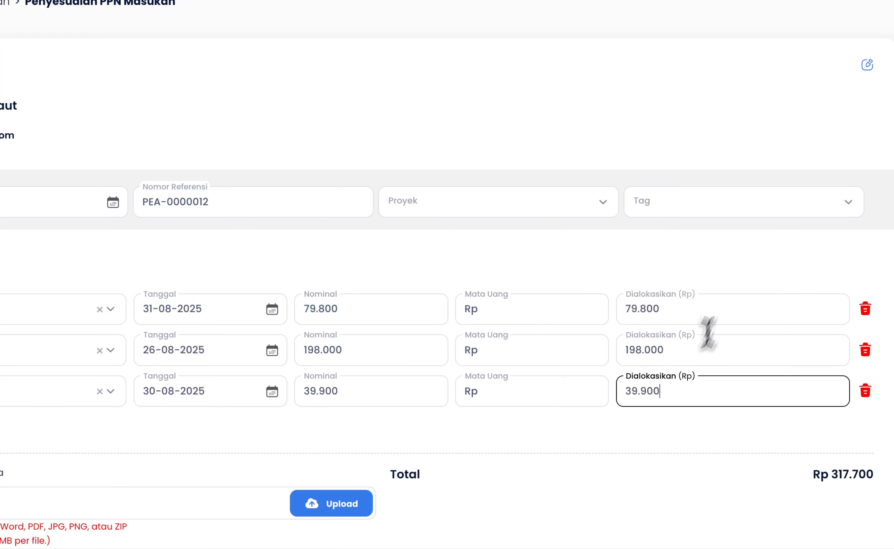
left_click(659, 463)
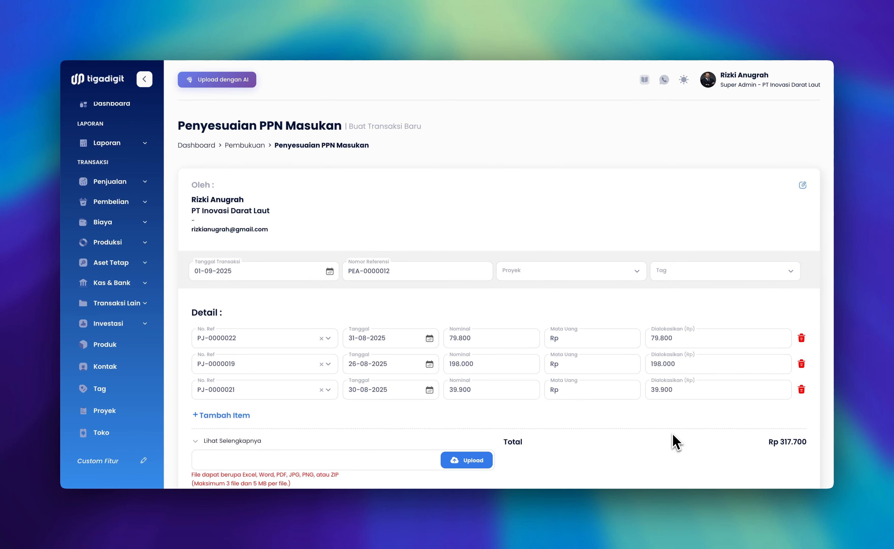
scroll(675, 441, "down", 5)
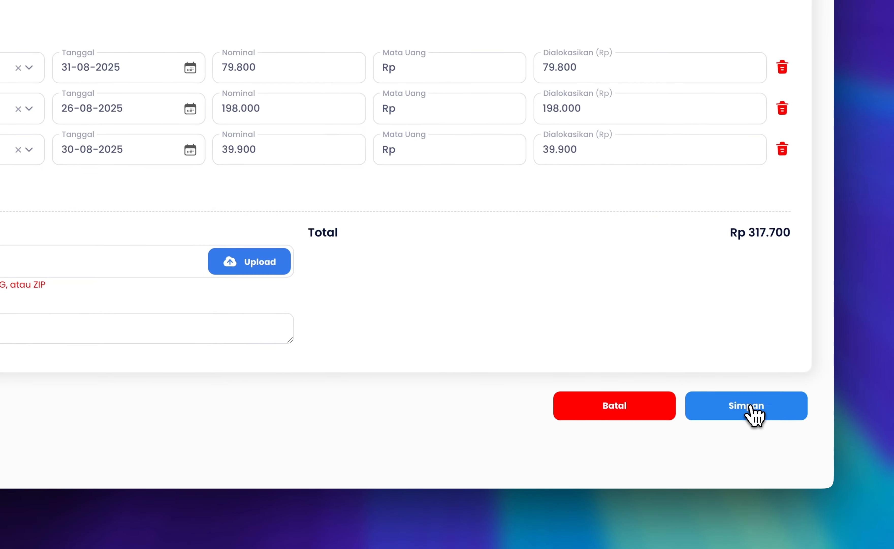
left_click(751, 408)
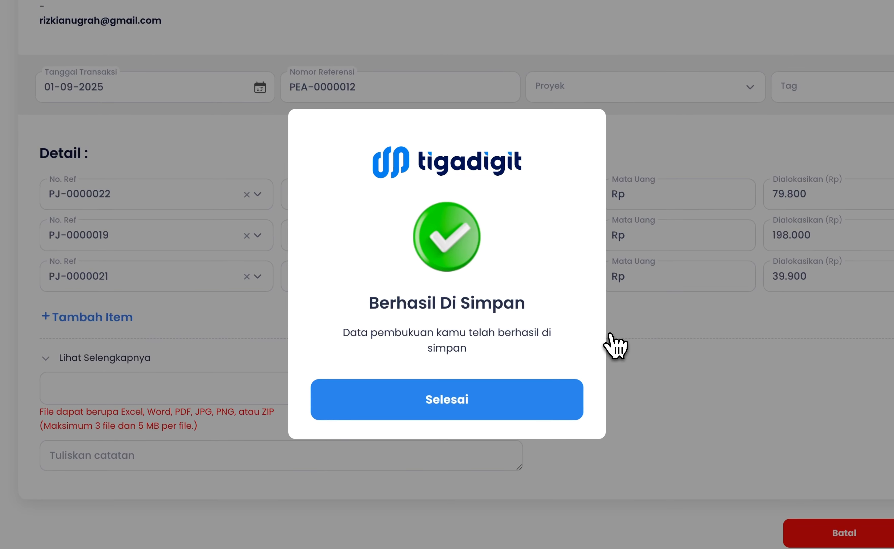
left_click(548, 396)
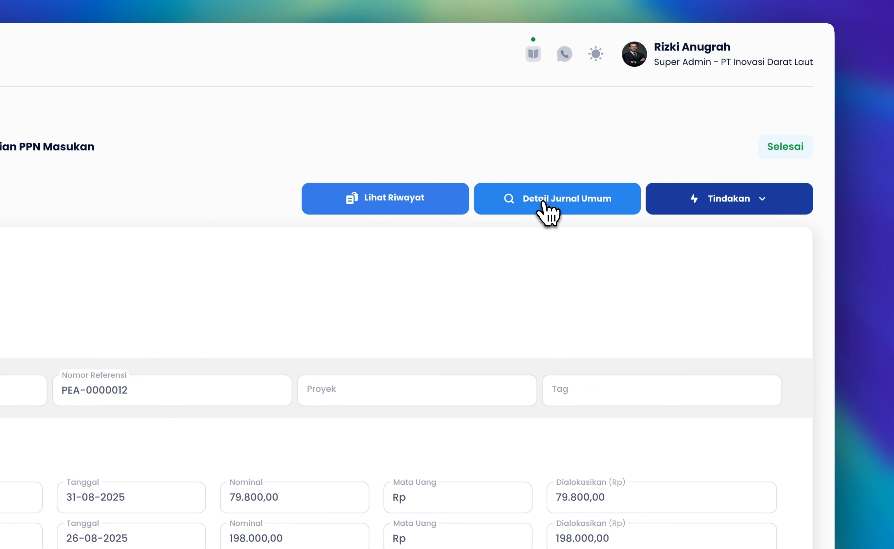
Review the general journal detail of the saved PPN Masukan adjustment and return to the entry
left_click(660, 171)
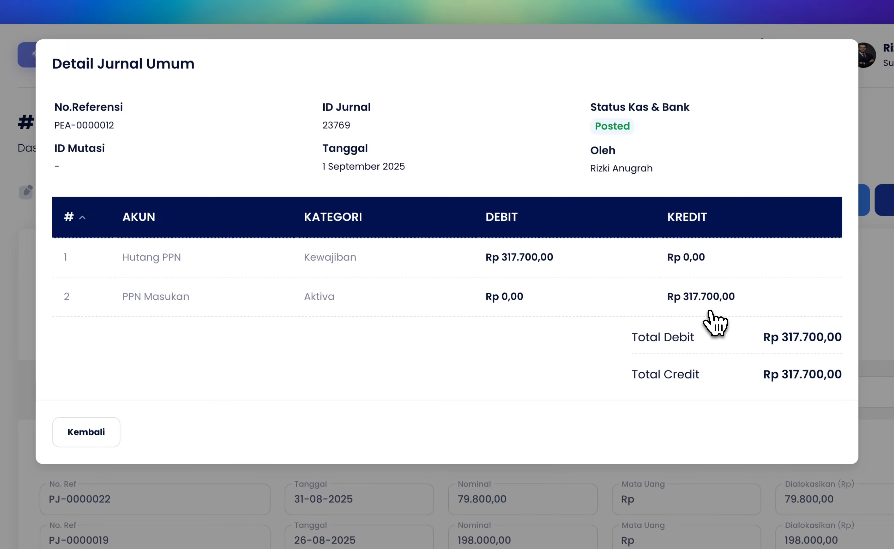
left_click(86, 431)
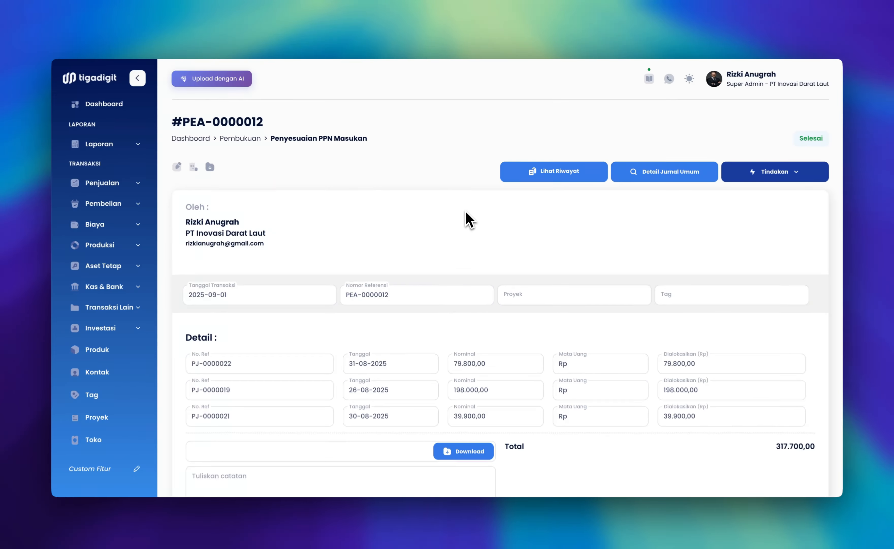
Open the Penyesuaian PPN Keluaran history from the Hutang PPN group of Transaksi Lain
left_click(110, 307)
scroll(109, 330, "down", 3)
left_click(127, 411)
scroll(127, 411, "down", 1)
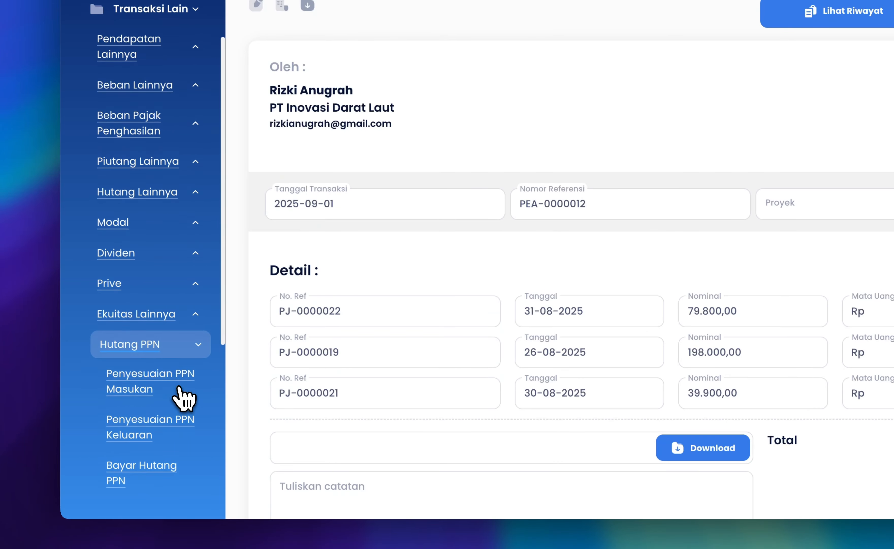
scroll(179, 392, "down", 3)
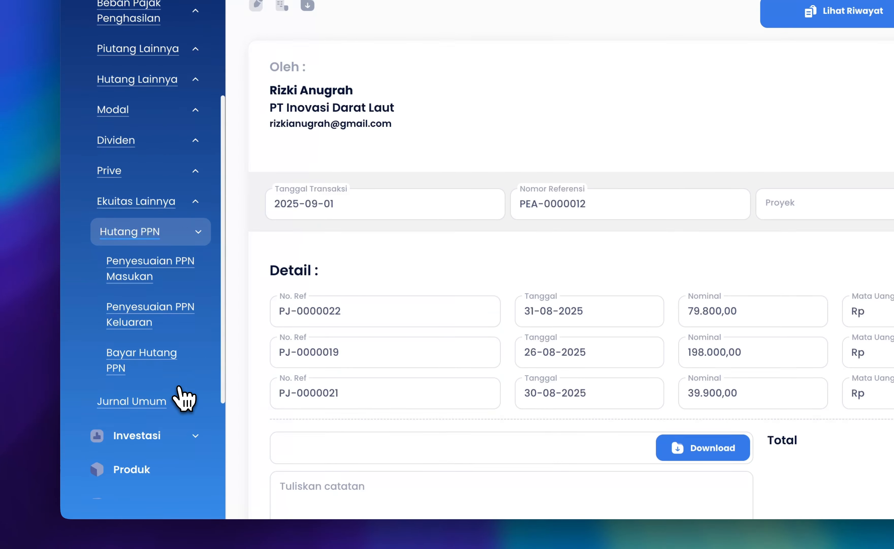
left_click(190, 325)
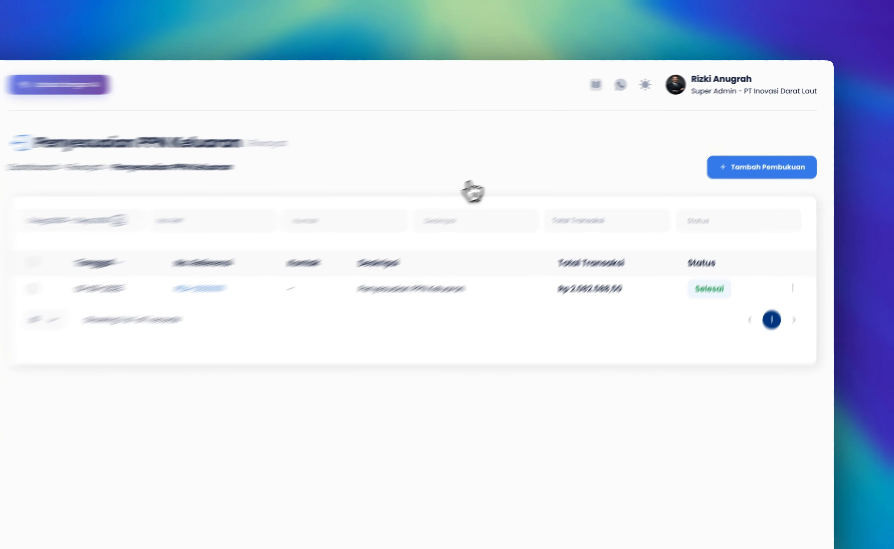
Start a new Penyesuaian PPN Keluaran entry and assign the employee from PT Inovasi Darat Laut as its maker
left_click(726, 205)
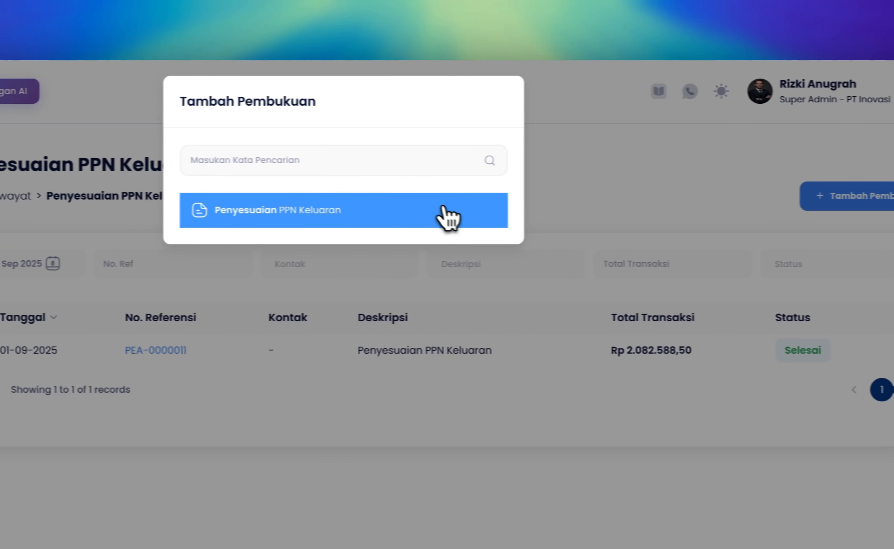
left_click(464, 218)
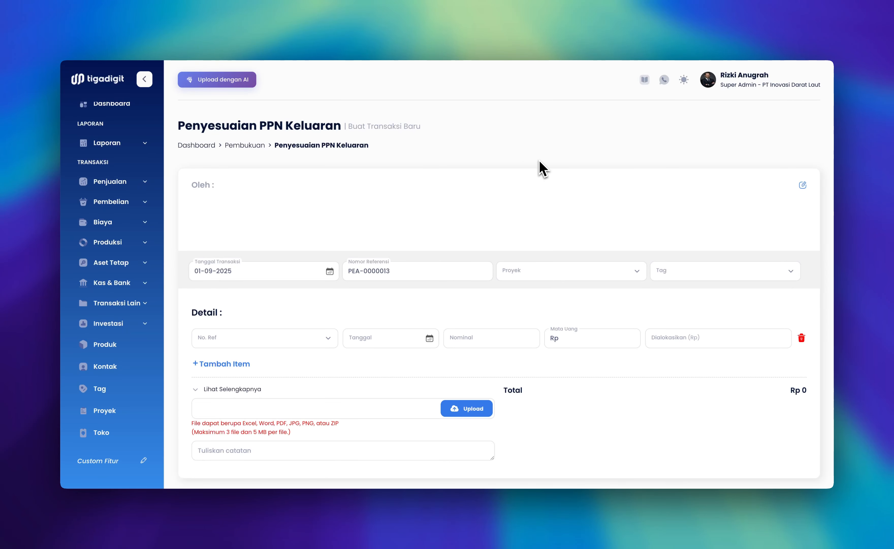
left_click(468, 218)
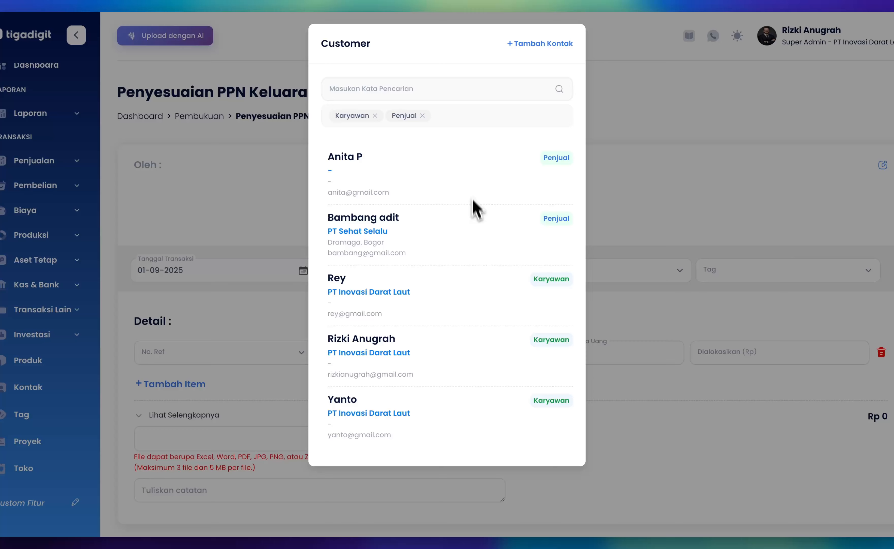
left_click(409, 352)
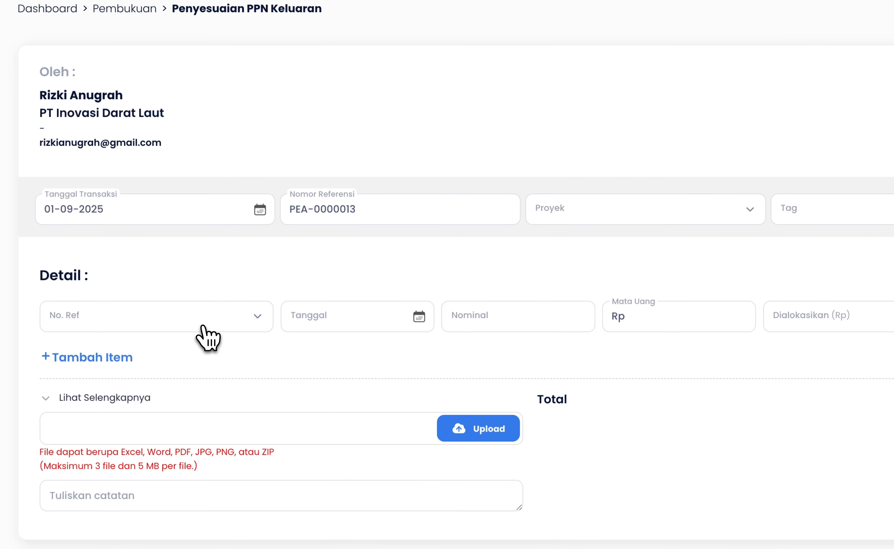
Add detail rows for the sales references SJ-0000060, SJ-0000050, SJ-0000061, SJ-0000054, SJ-0000045 and SJ-0000047
left_click(202, 325)
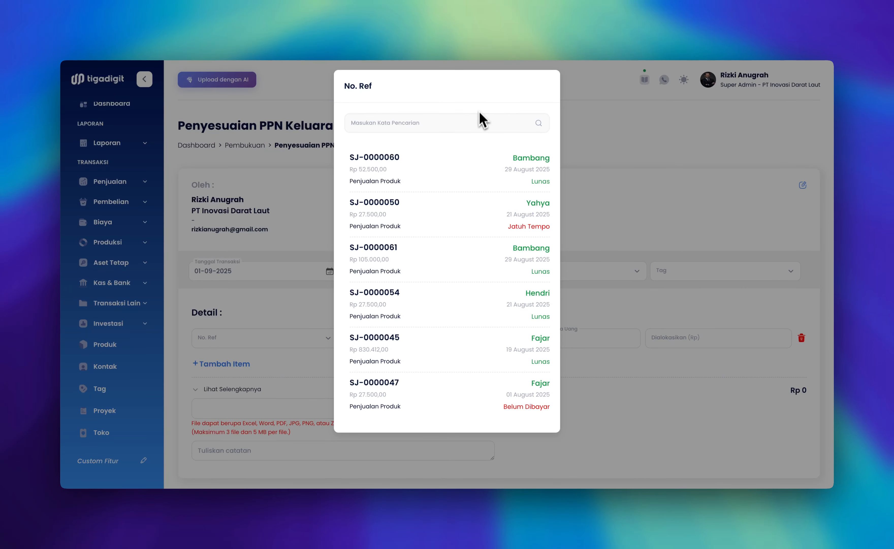
left_click(436, 175)
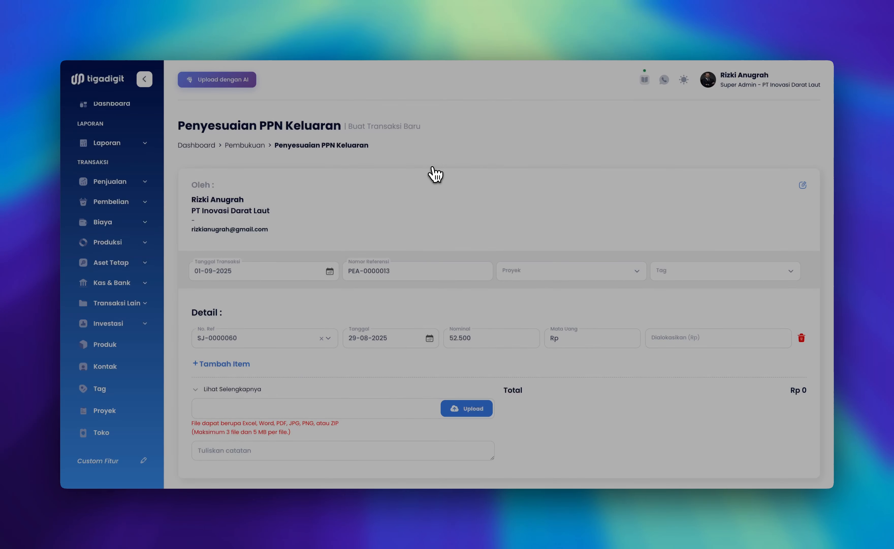
left_click(254, 364)
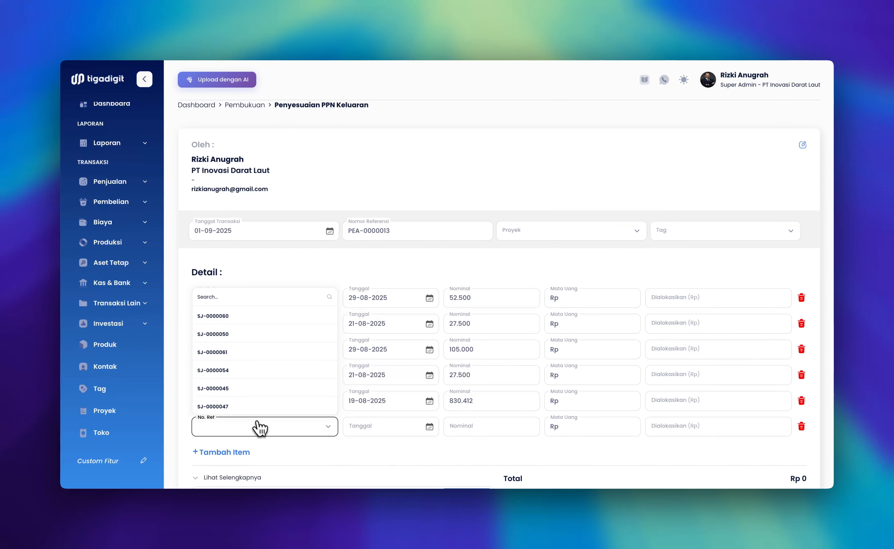
left_click(265, 413)
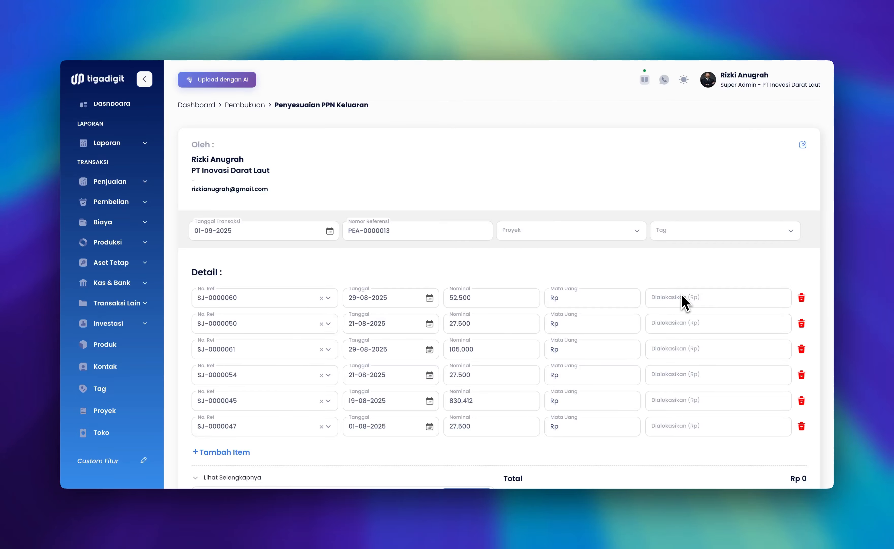
Copy each sales row's nominal into its allocated amount: 52.500, 27.500, 105.000, 27.500, 830.412 and 27.500
left_click_drag(473, 303, 445, 302)
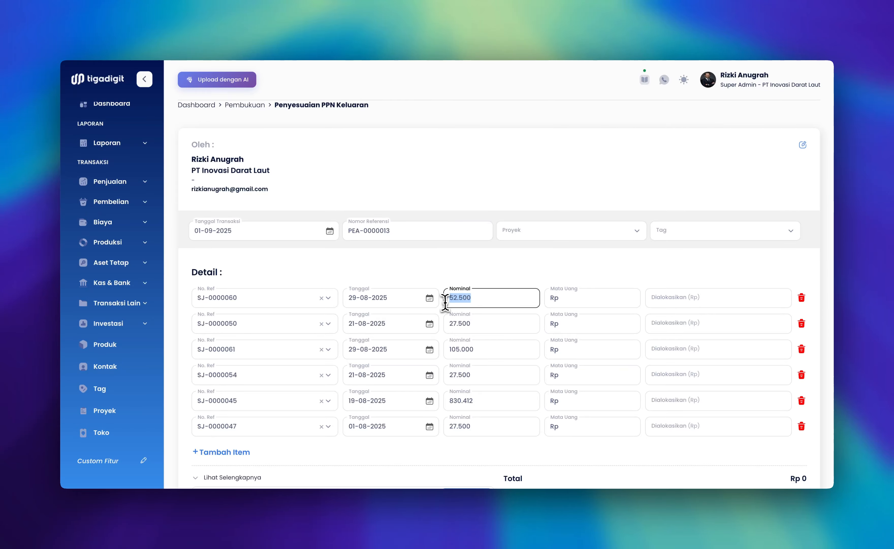
key("super+c")
left_click(662, 302)
key("super+v")
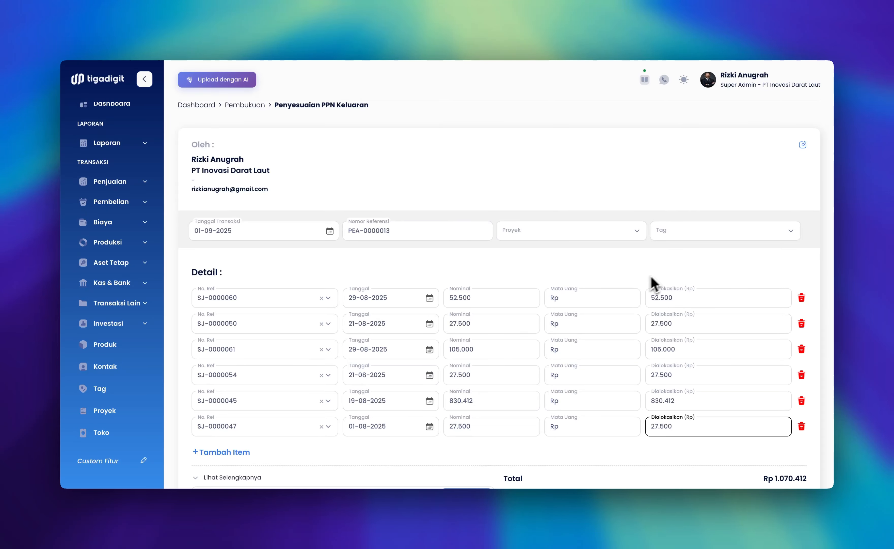
left_click(660, 274)
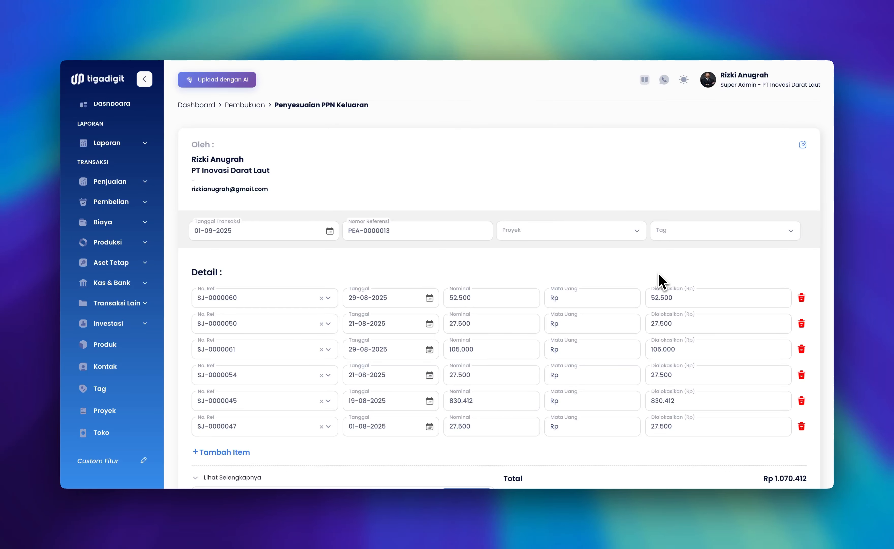
Save the Penyesuaian PPN Keluaran entry and finish to its transaction page
scroll(660, 282, "down", 5)
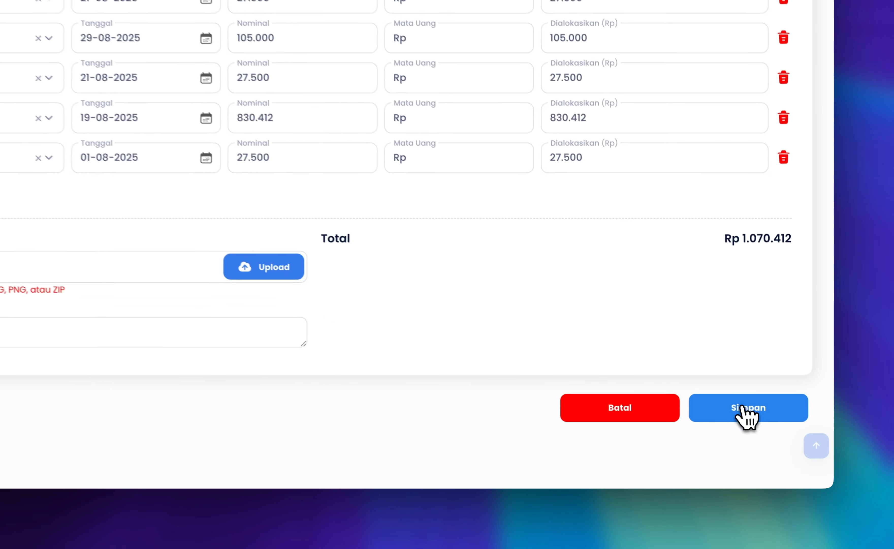
left_click(774, 438)
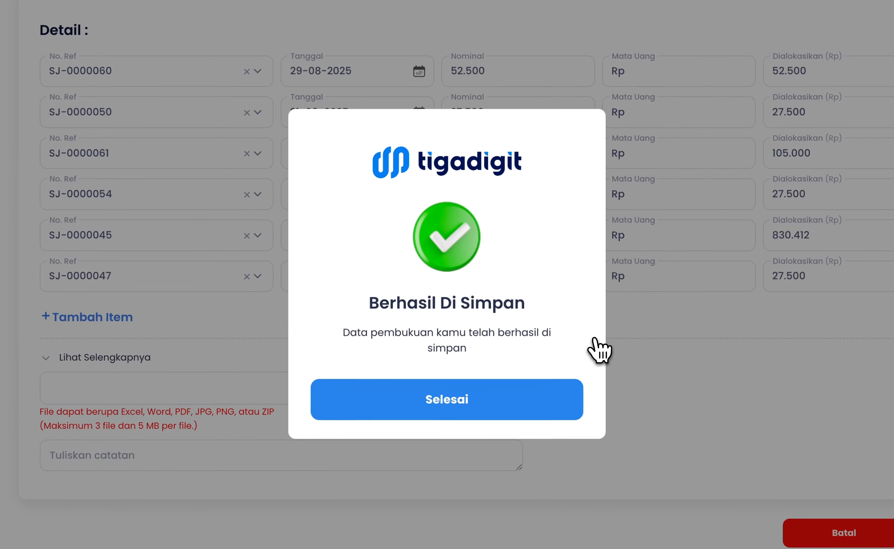
left_click(534, 409)
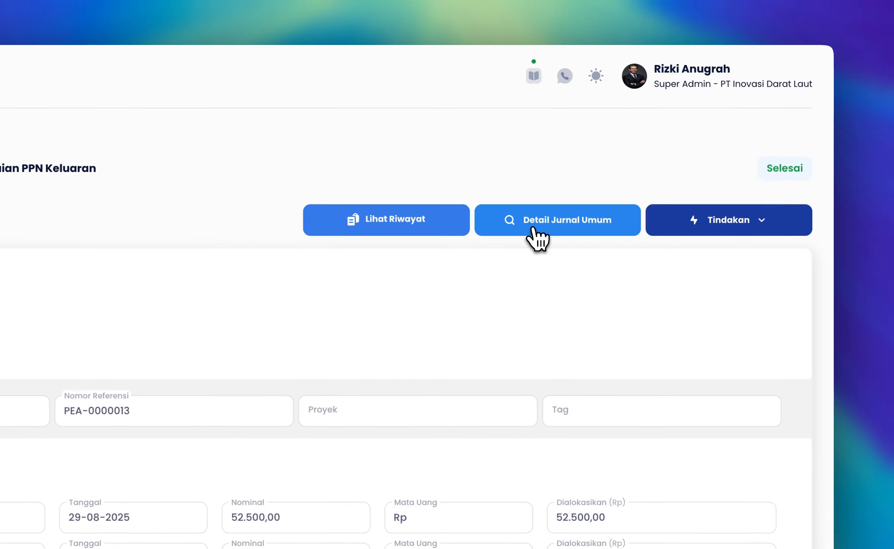
Review the general journal detail of the saved PPN Keluaran adjustment
left_click(645, 173)
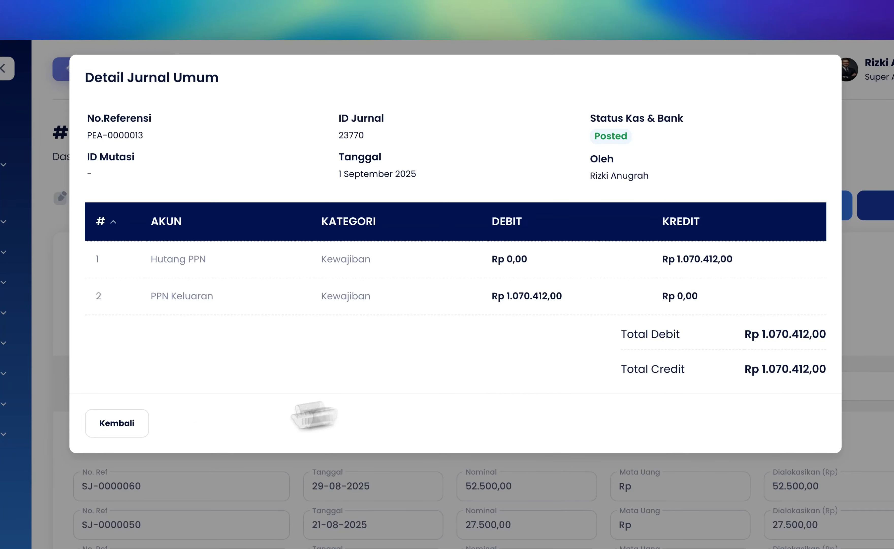
Close the journal detail and create a new Bayar Hutang PPN transaction under the Hutang PPN section of Transaksi Lain
left_click(138, 431)
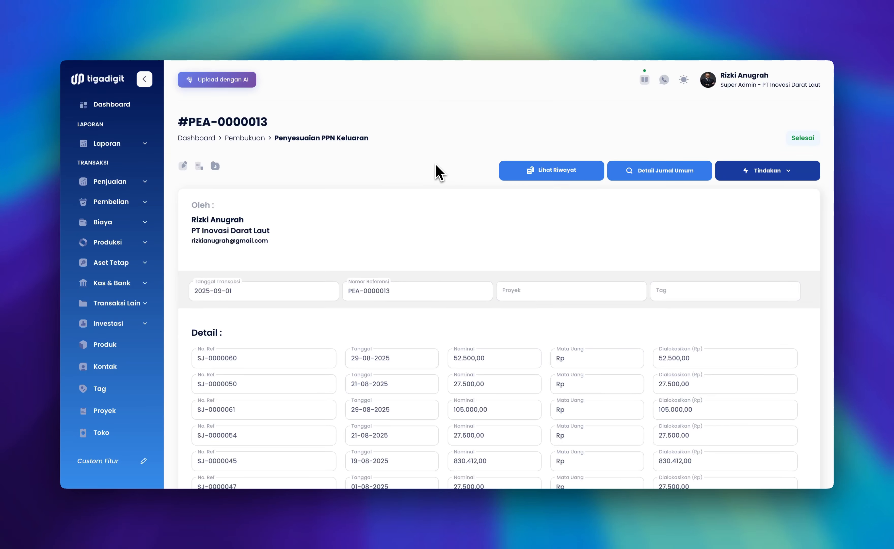
left_click(140, 302)
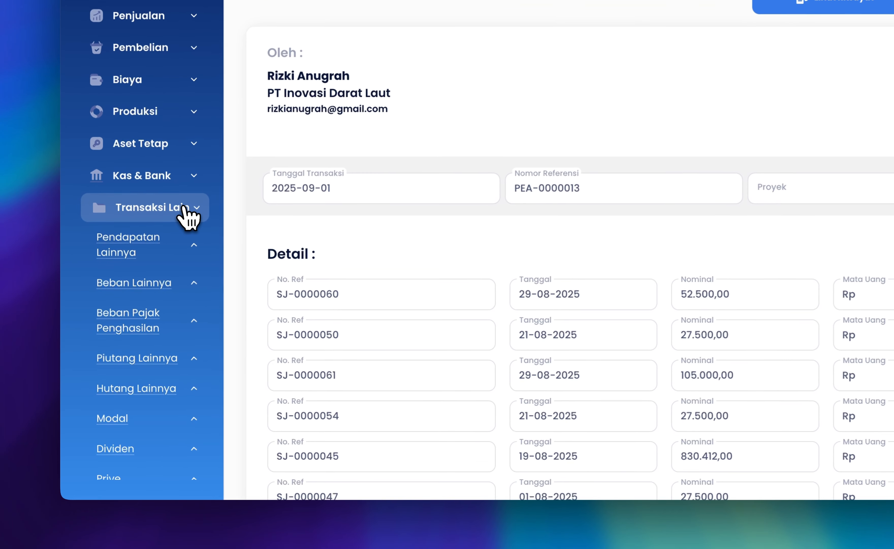
scroll(151, 360, "down", 4)
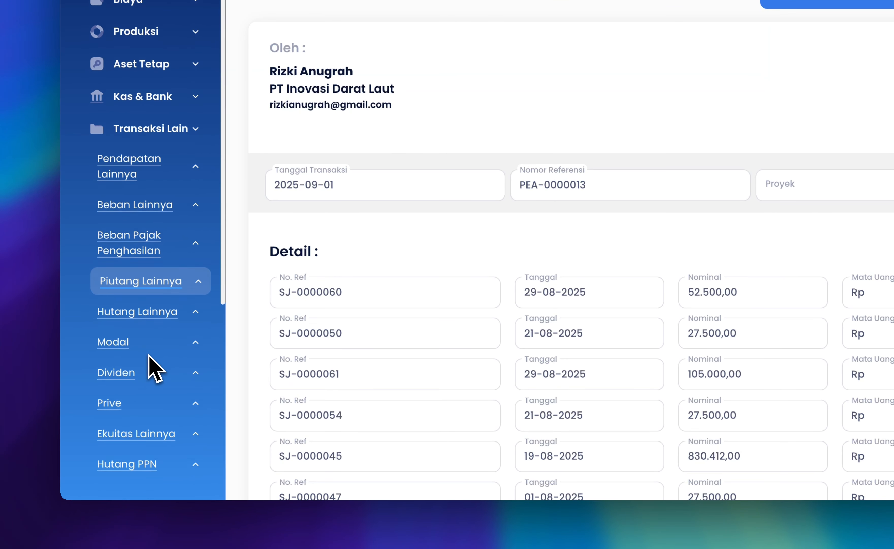
left_click(157, 426)
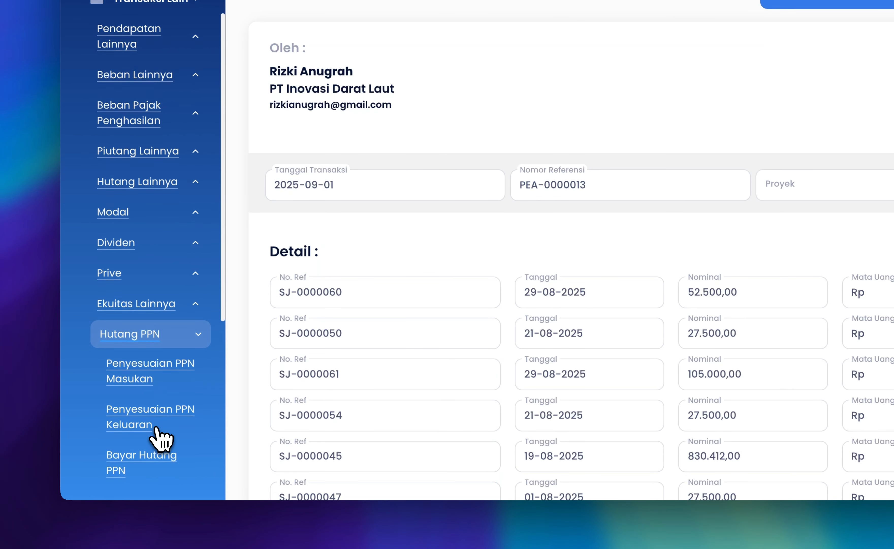
scroll(160, 435, "down", 5)
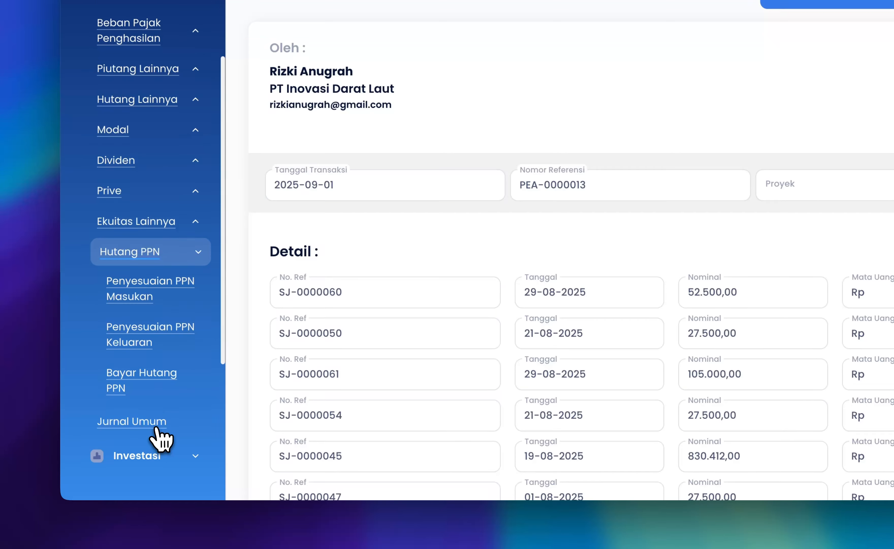
left_click(176, 391)
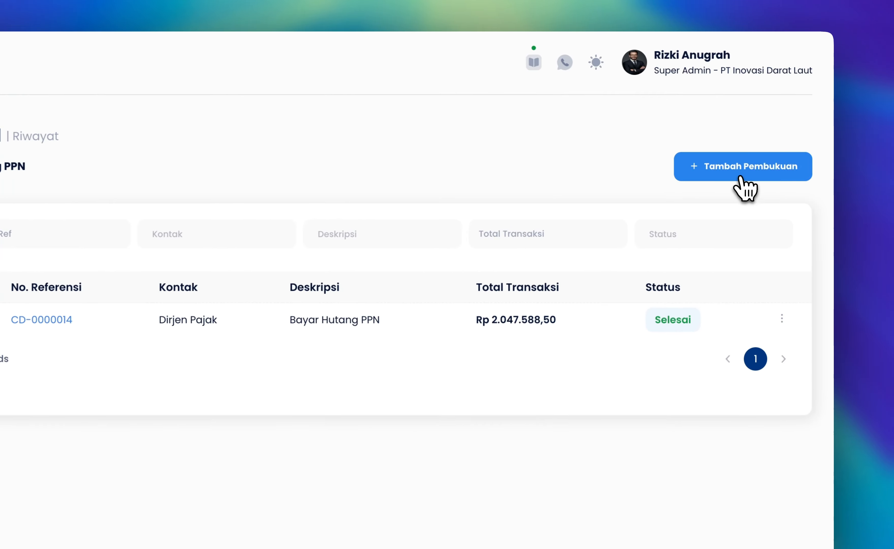
left_click(741, 176)
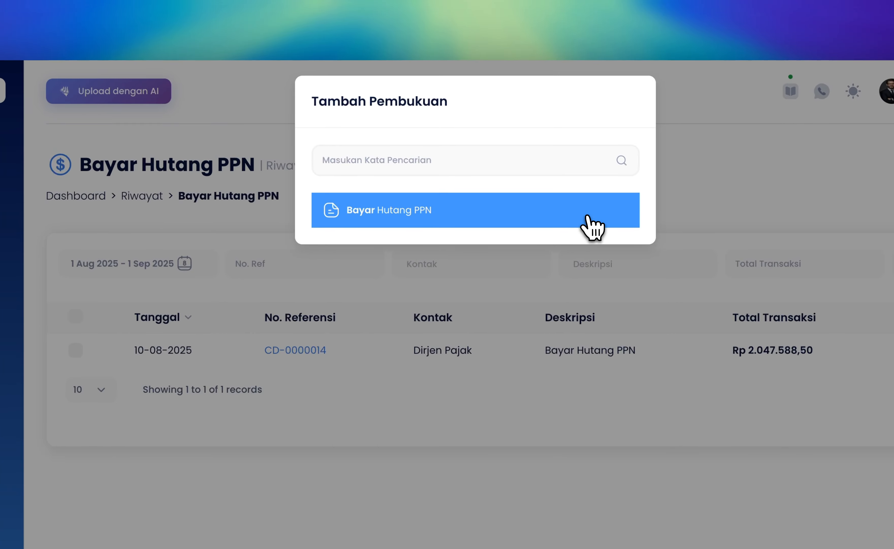
left_click(587, 216)
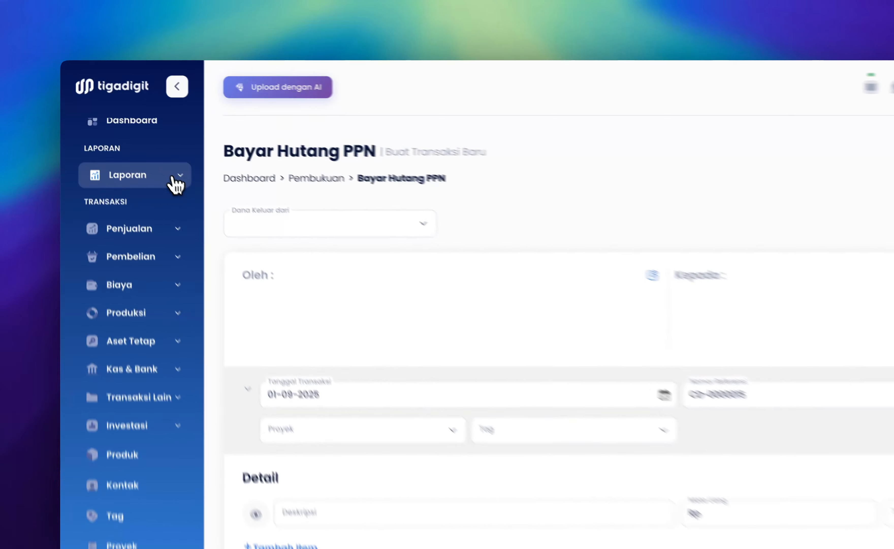
Look up the Hutang PPN - 23008 balance under Hutang Pajak in the Neraca report and return to the payment form
left_click(140, 144)
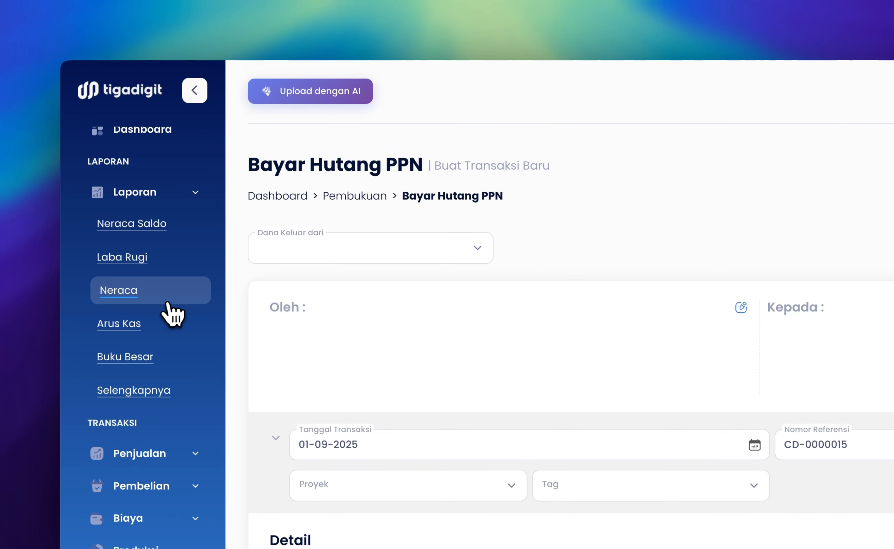
left_click(165, 296)
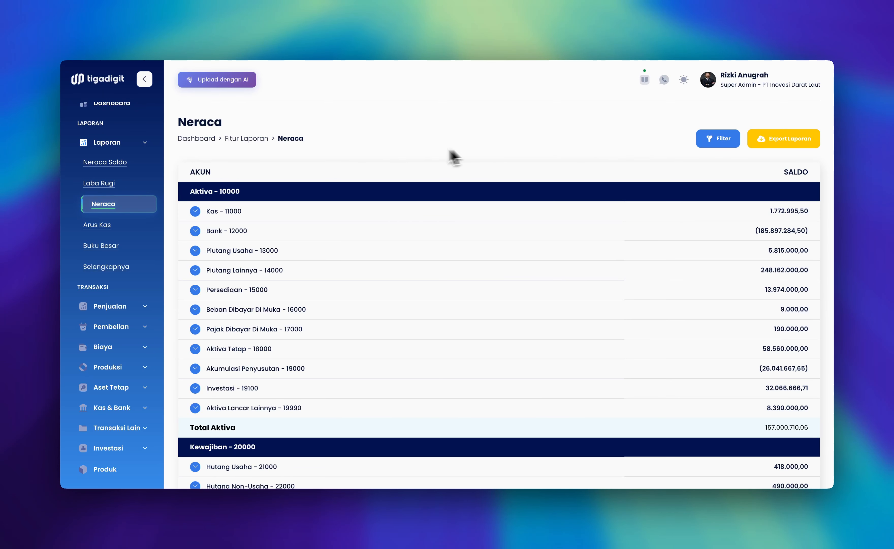
scroll(415, 160, "down", 6)
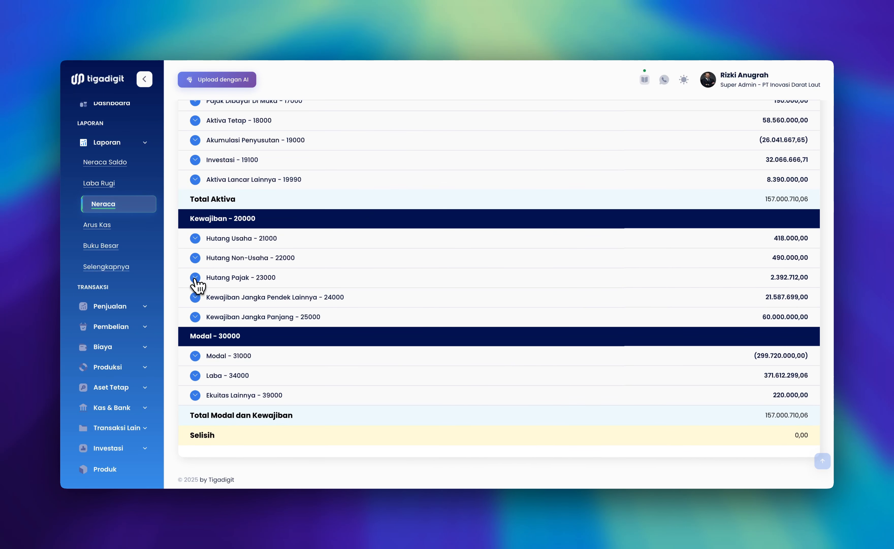
left_click(195, 276)
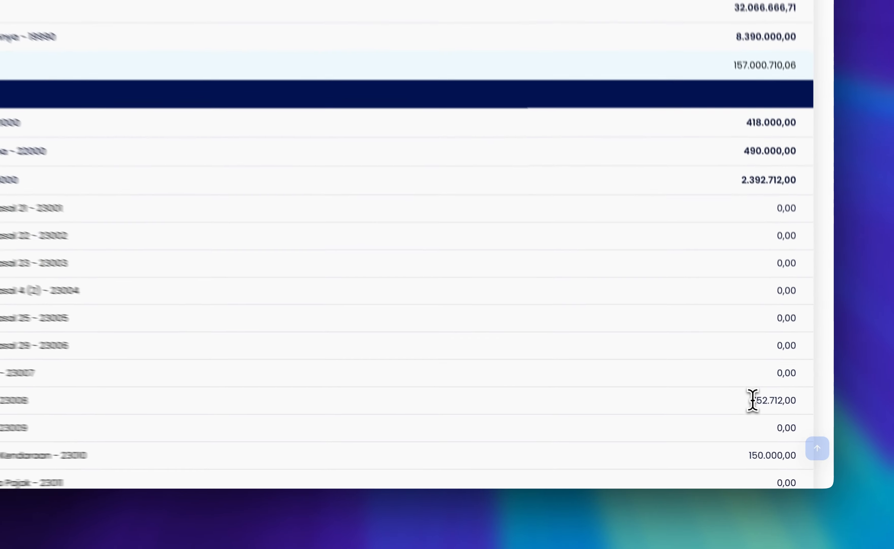
left_click_drag(781, 427, 814, 430)
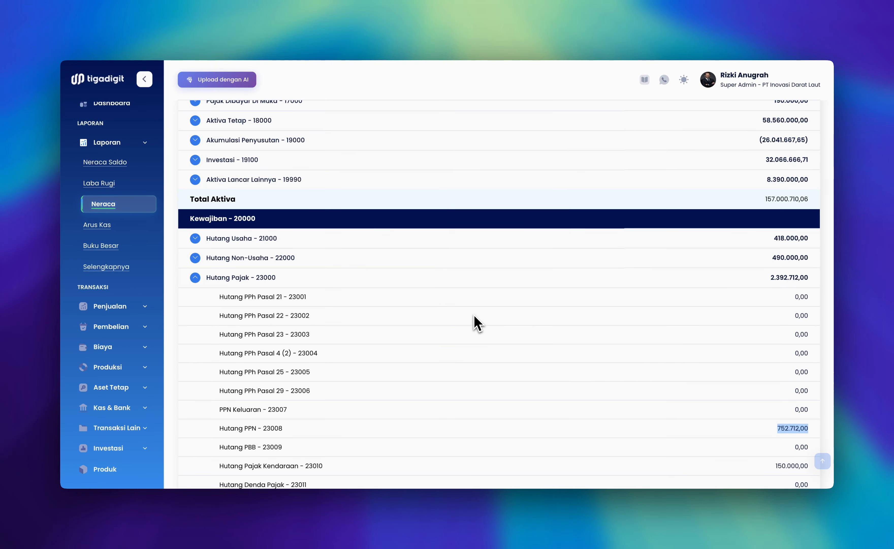
left_click(239, 14)
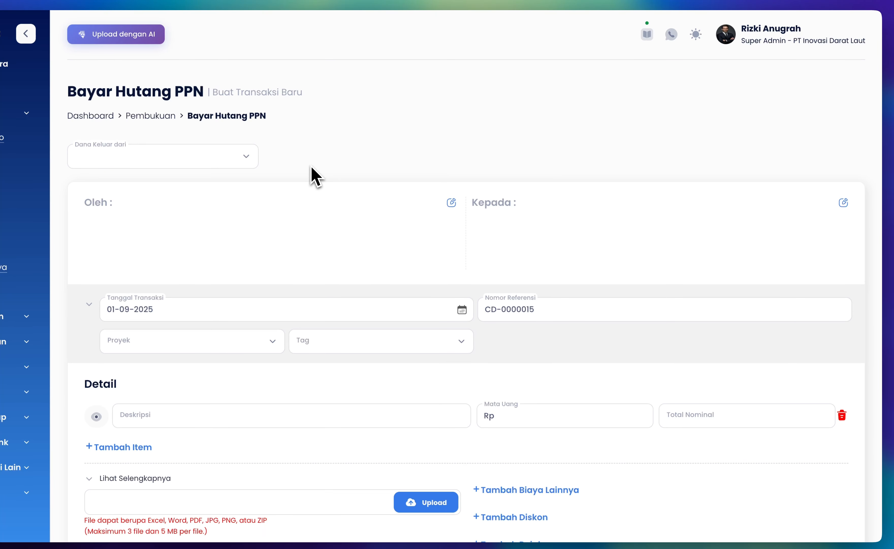
Pay from BSI, with the super admin's PT Inovasi Darat Laut employee contact as Oleh and Dirjen Pajak of Kementrian Keuangan as Kepada
left_click(225, 162)
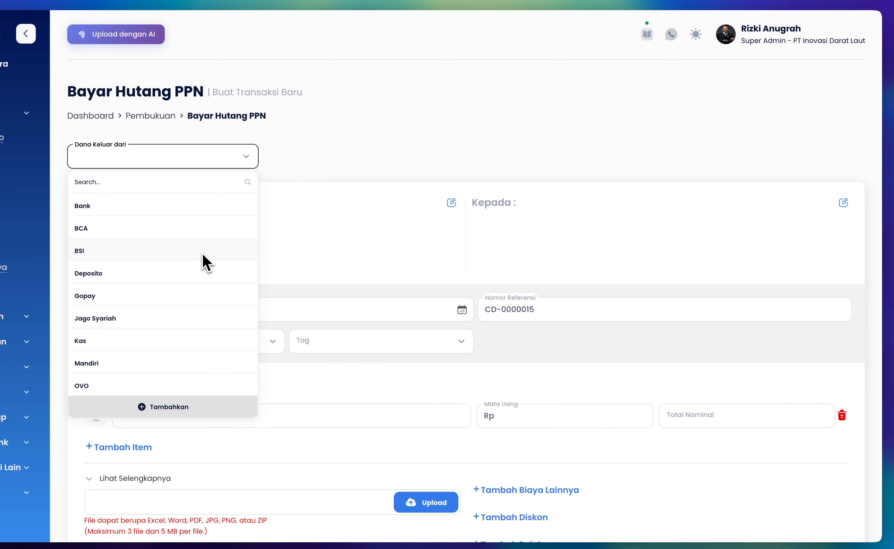
left_click(204, 261)
left_click(305, 244)
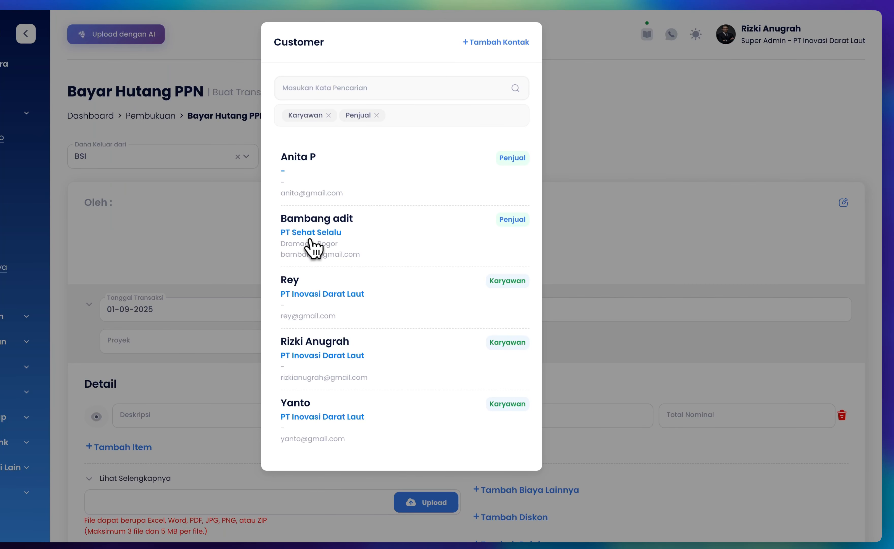
left_click(348, 351)
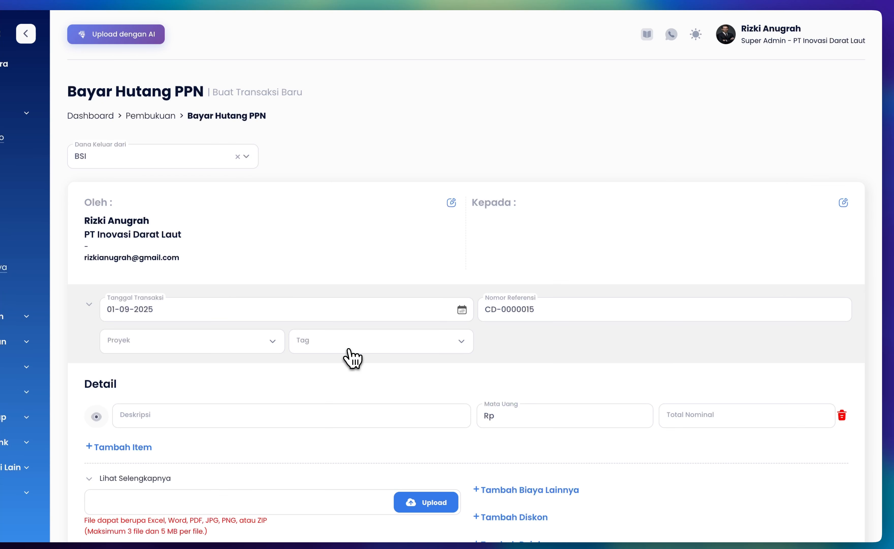
left_click(554, 234)
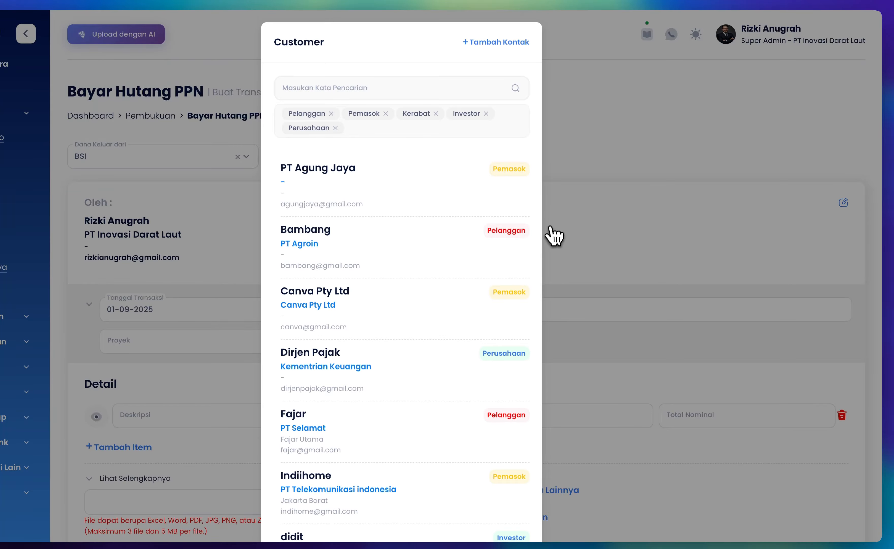
left_click(374, 92)
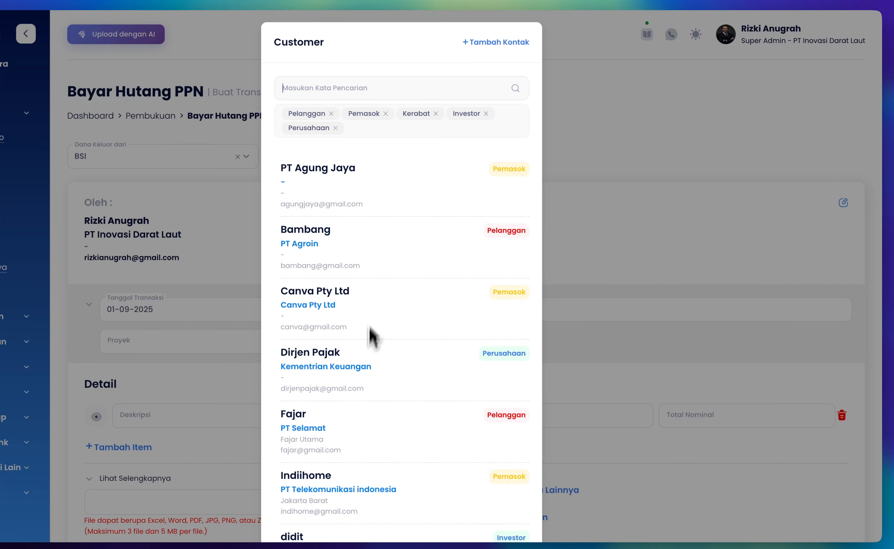
left_click(367, 367)
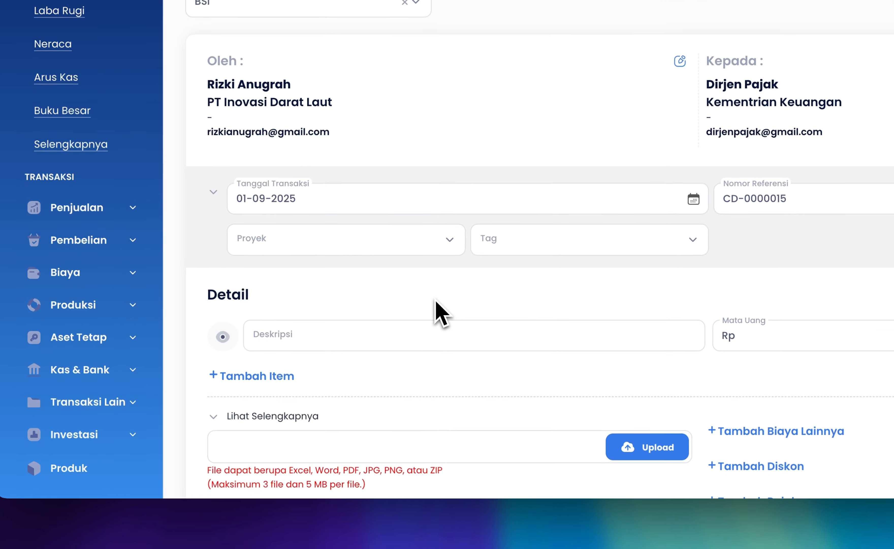
Fill the detail row with the description "Bayar Hutang PPN Agustus 2025" and a total nominal of 752.712,00
left_click(346, 332)
type("Baya")
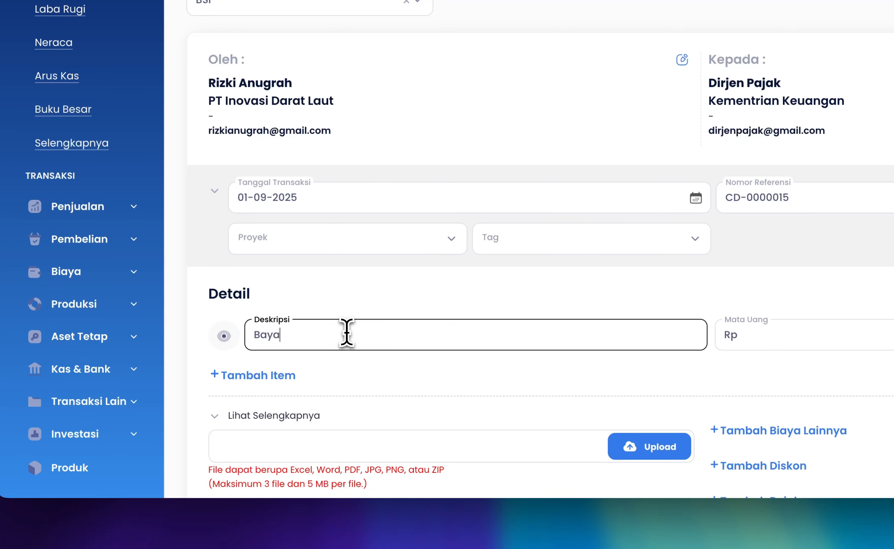
type("r Hutang PPN Agustus 2025")
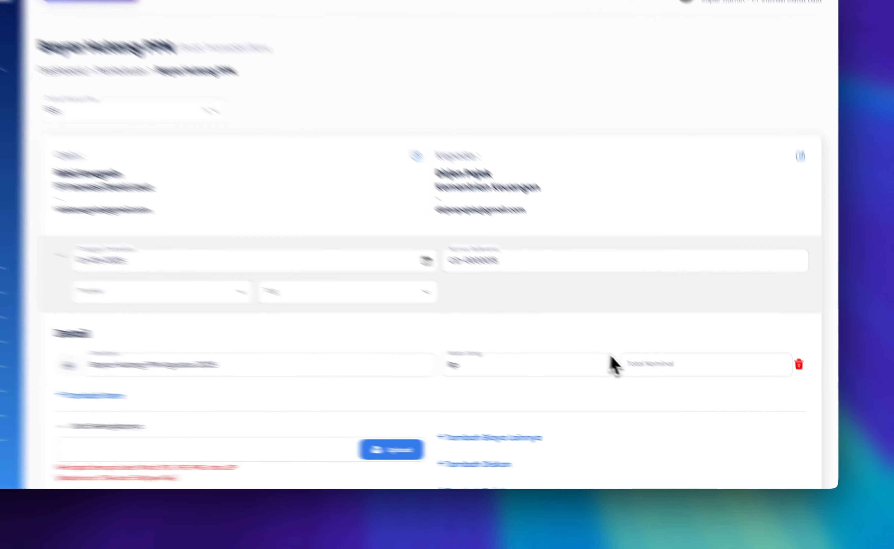
left_click(624, 364)
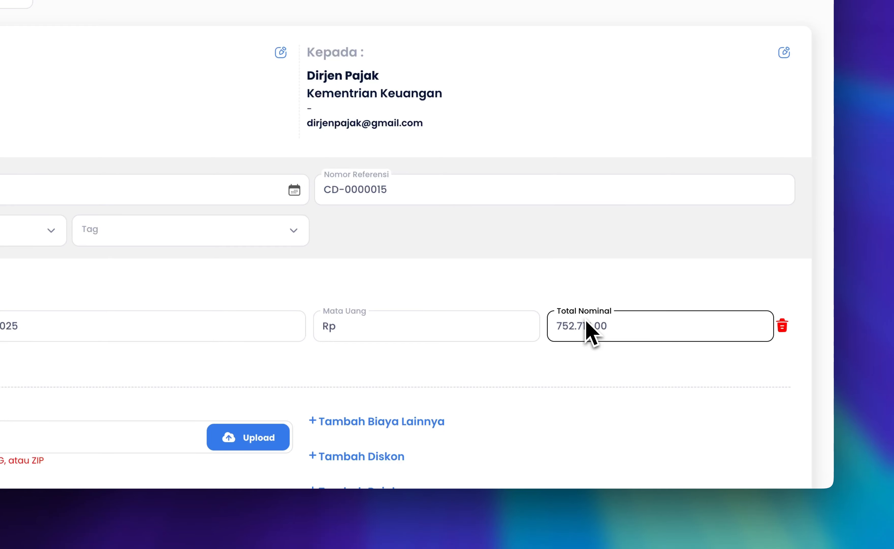
left_click(620, 303)
Save the Bayar Hutang PPN entry and finish to its transaction page
scroll(619, 303, "down", 3)
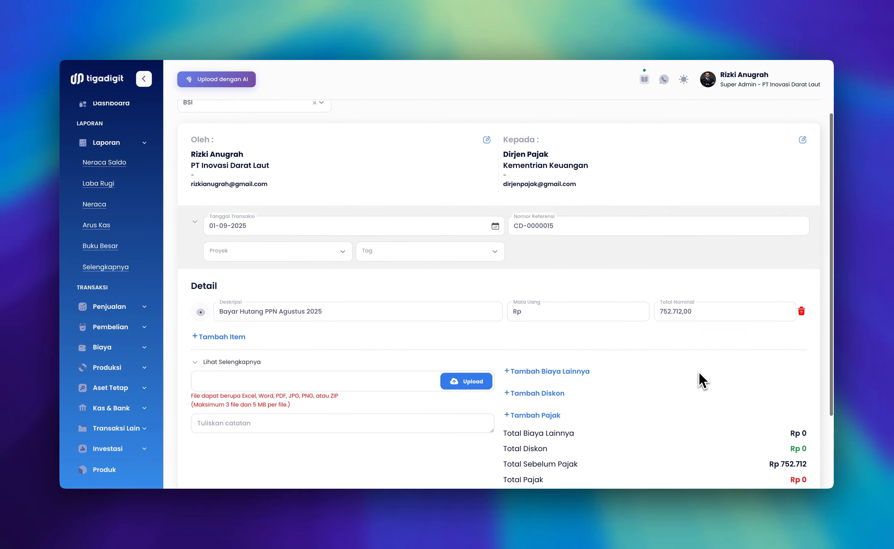
scroll(701, 380, "down", 3)
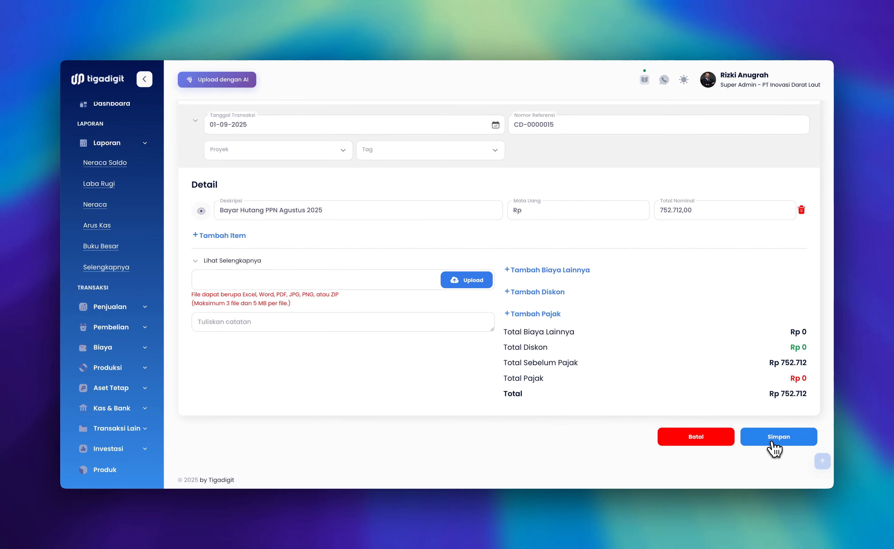
left_click(775, 445)
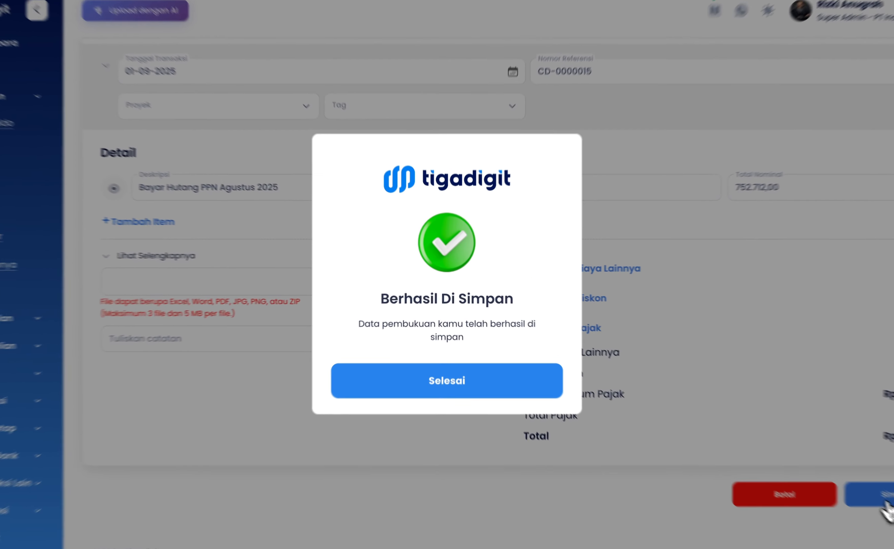
left_click(465, 406)
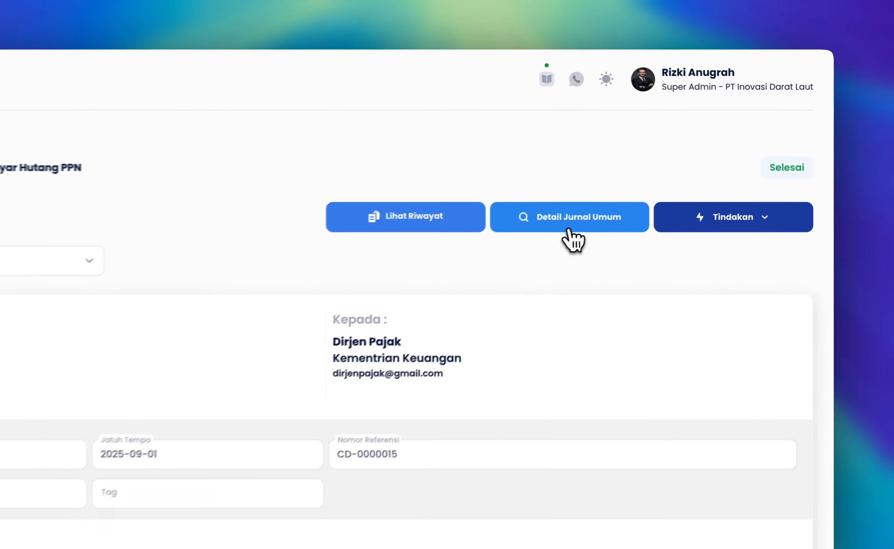
Review the payment's general journal detail and check the accounts under Hutang Pajak - 23000 in the Neraca report
left_click(657, 171)
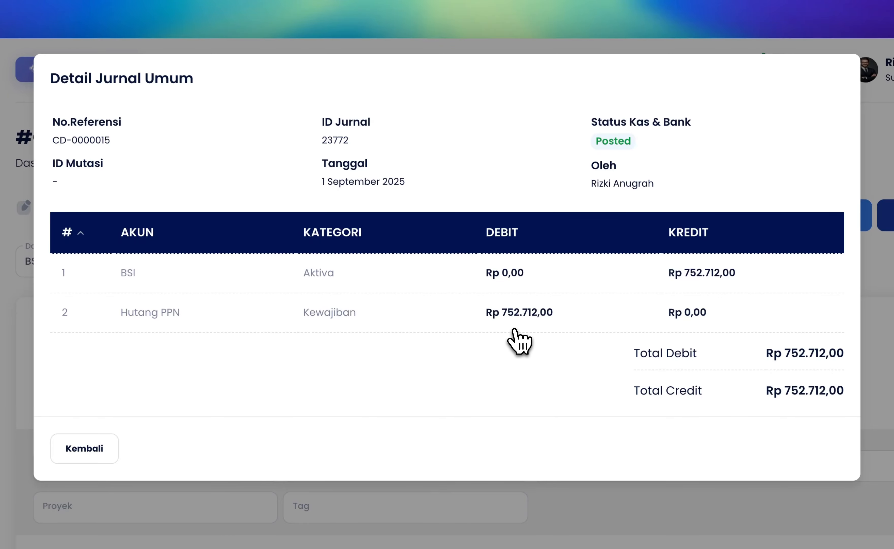
left_click(97, 450)
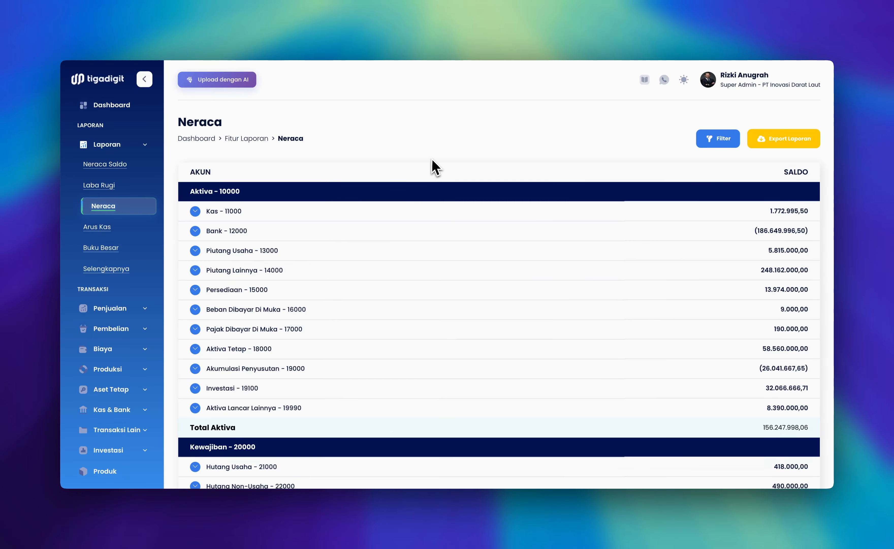
scroll(433, 167, "down", 6)
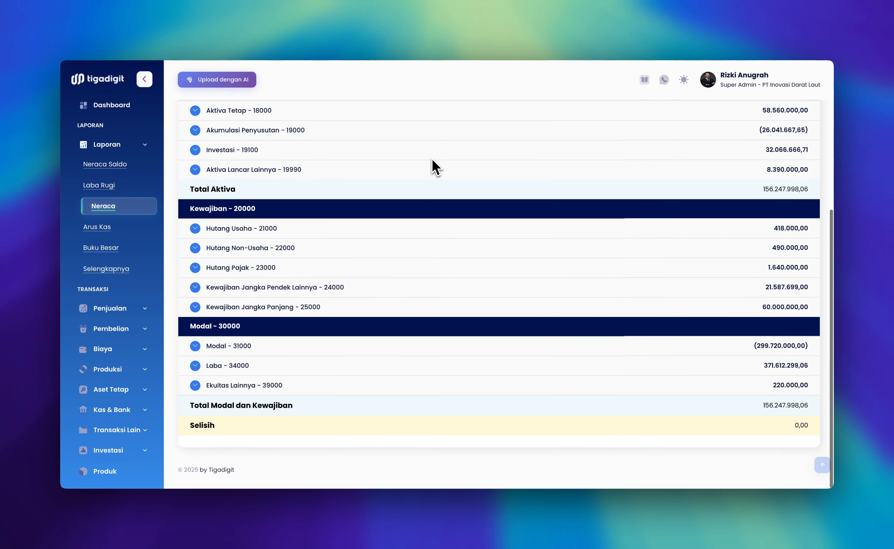
left_click(195, 278)
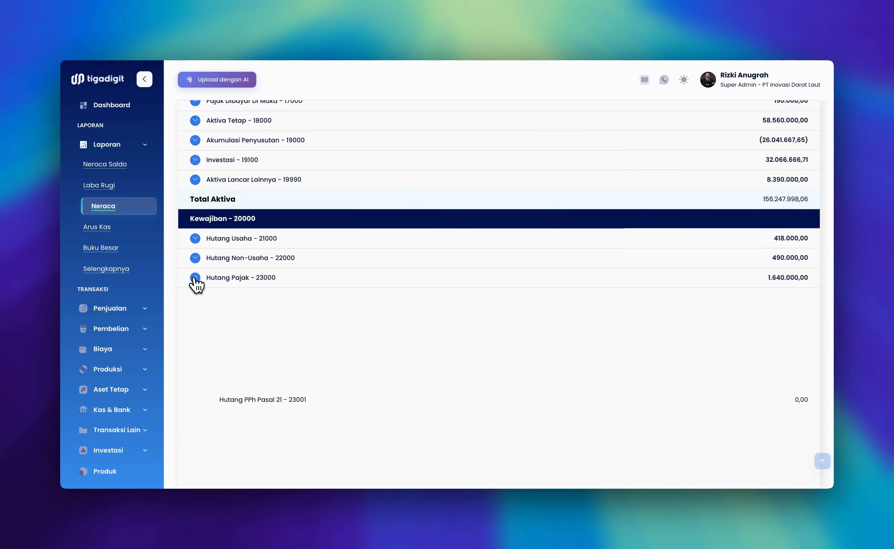